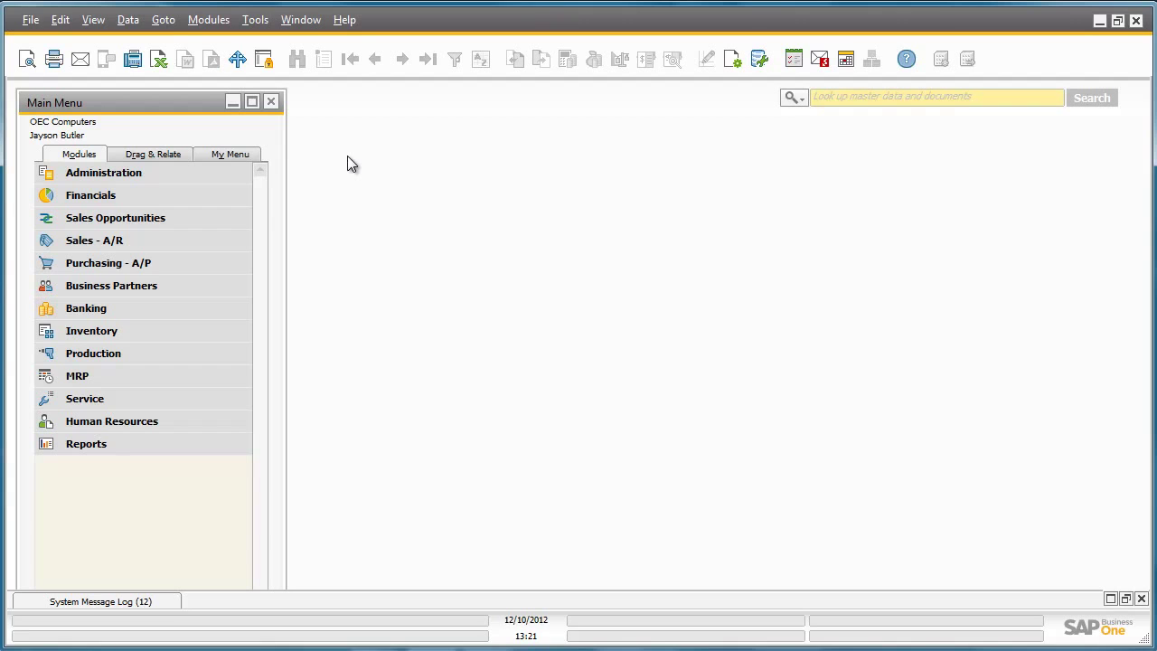
In Company Details, check Enable Advanced G/L Account Determination and save with OK.
left_click(245, 172)
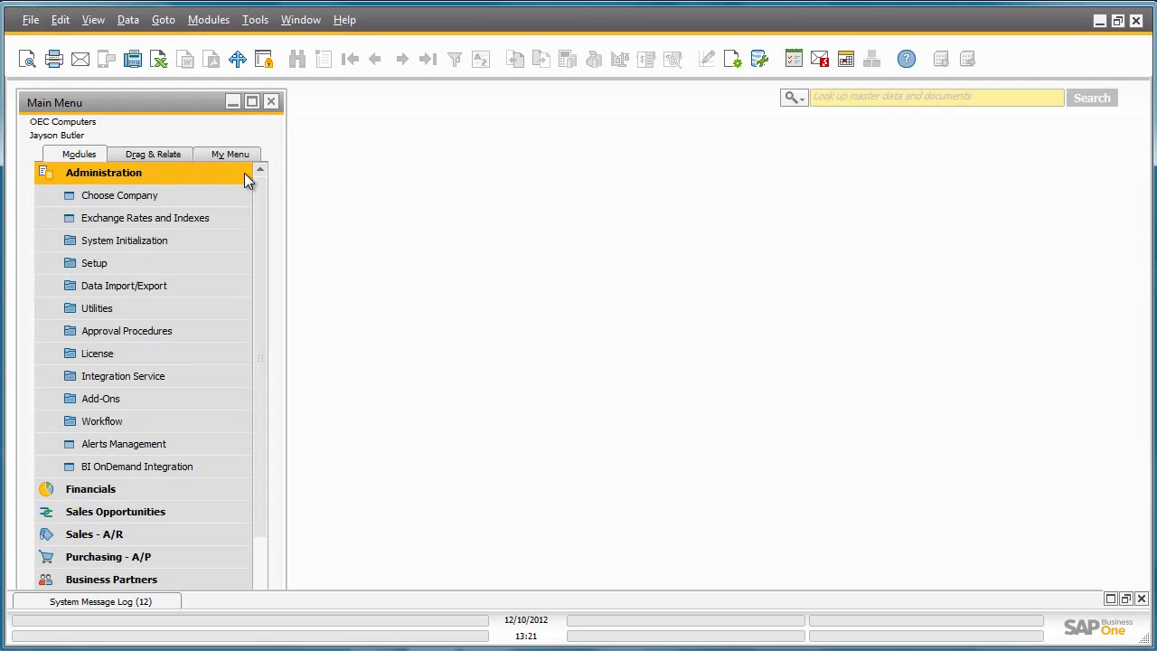
left_click(235, 239)
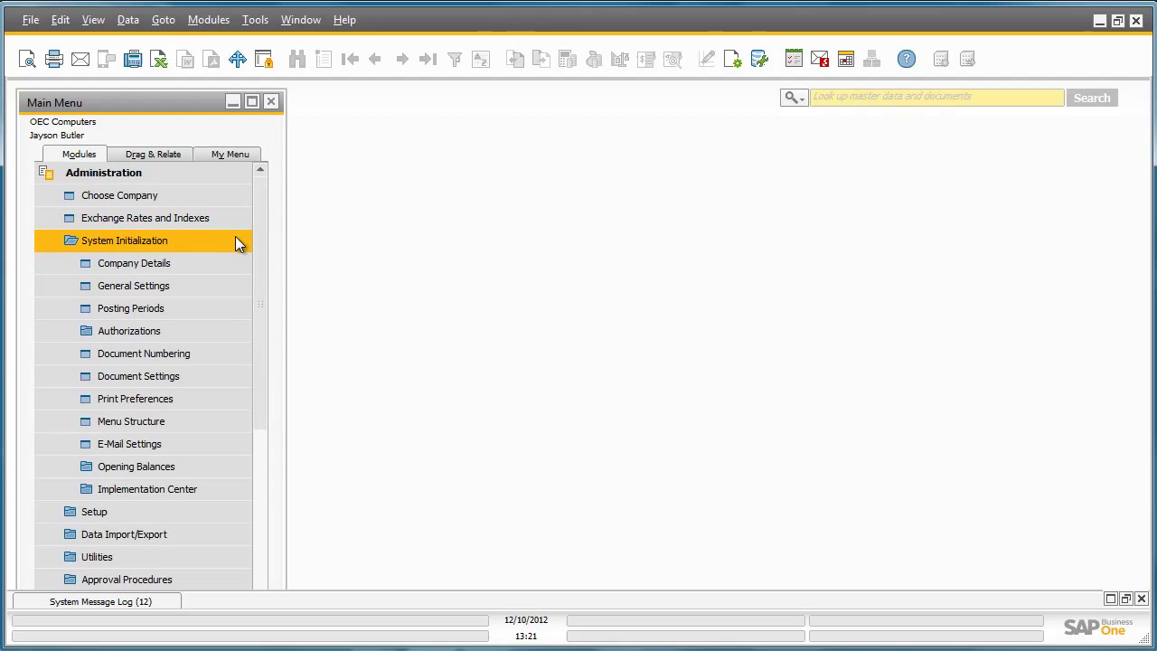
left_click(227, 255)
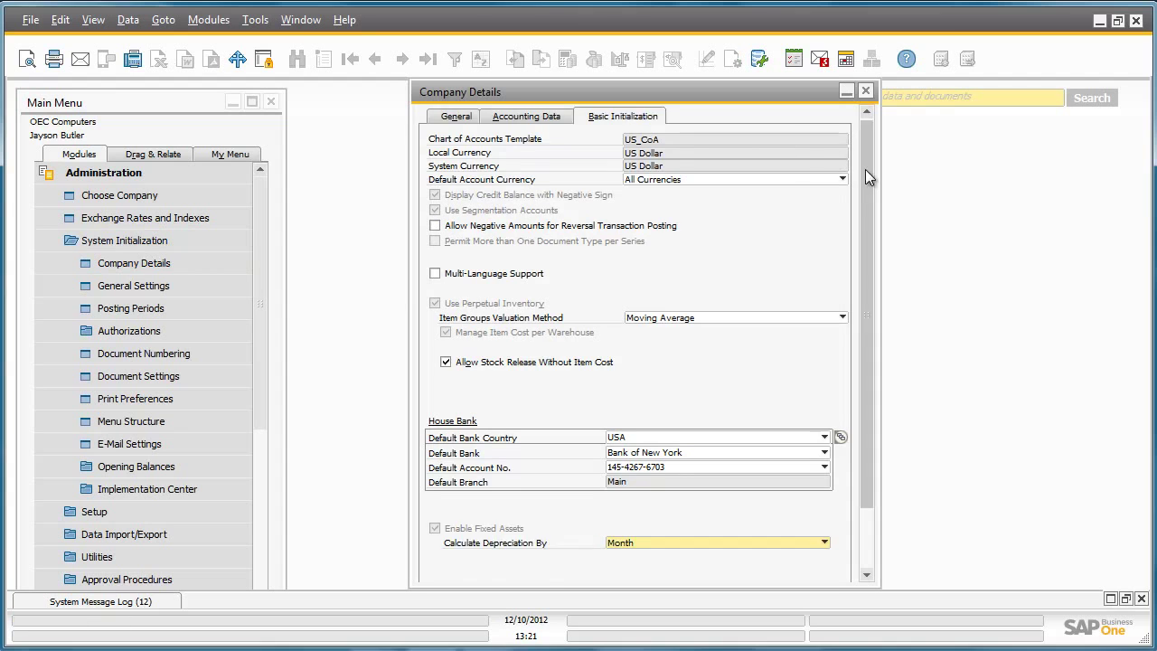
left_click_drag(866, 176, 850, 271)
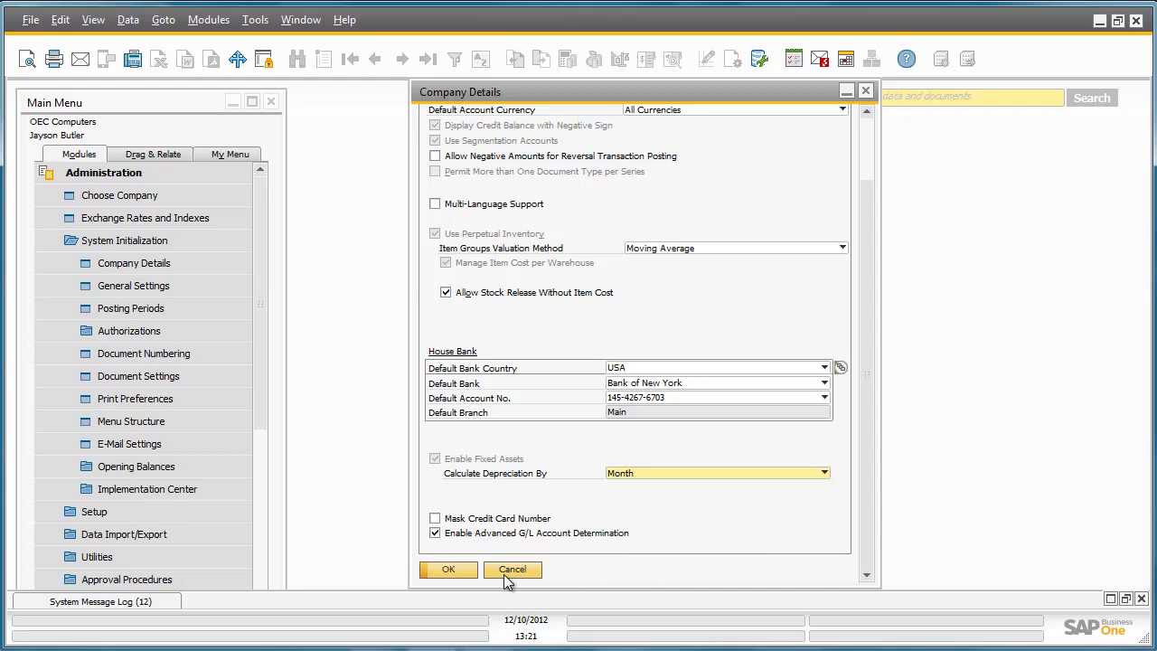
left_click(467, 571)
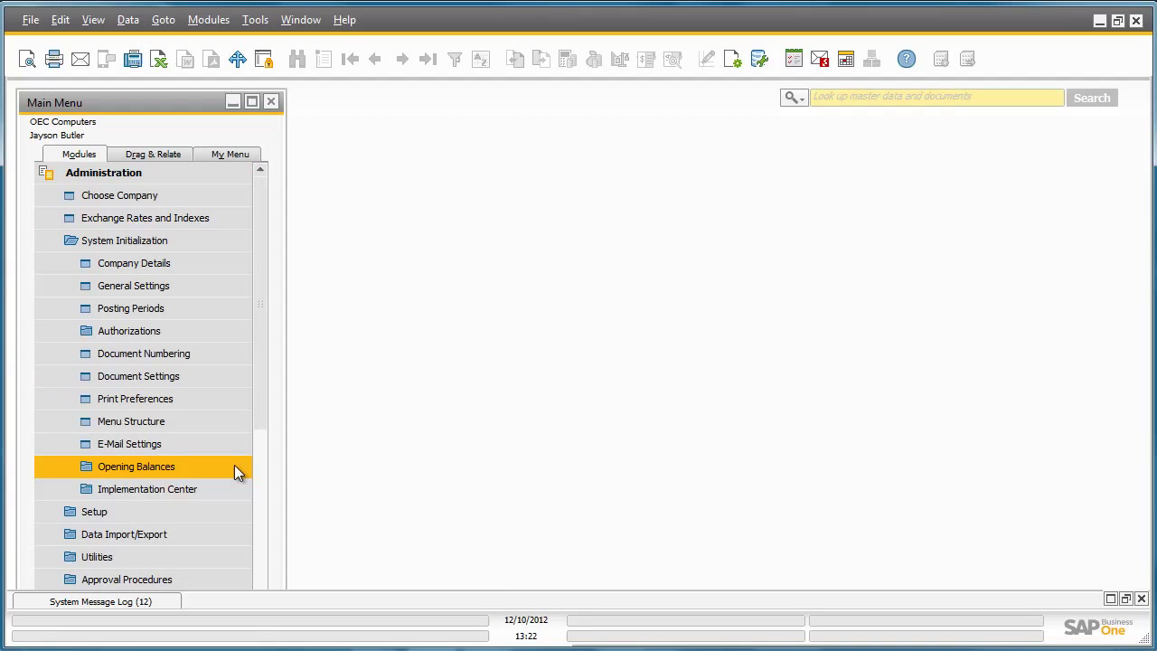
Open G/L Account Determination under Setup > Financials, showing the 2012 Sales accounts.
left_click(230, 512)
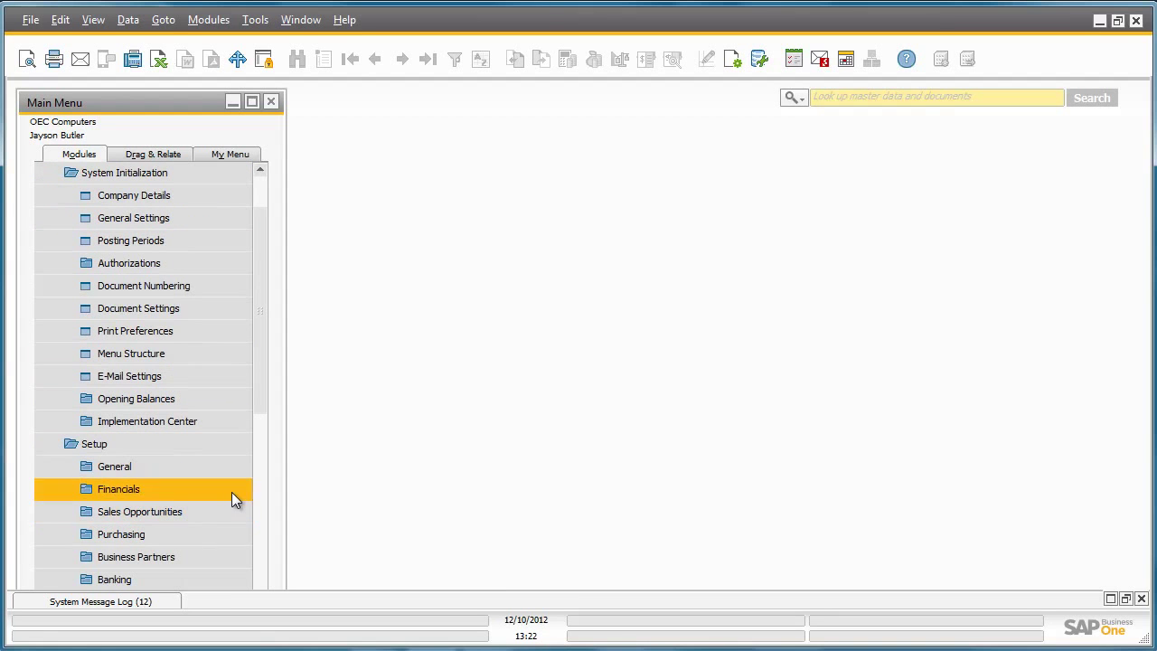
left_click(231, 490)
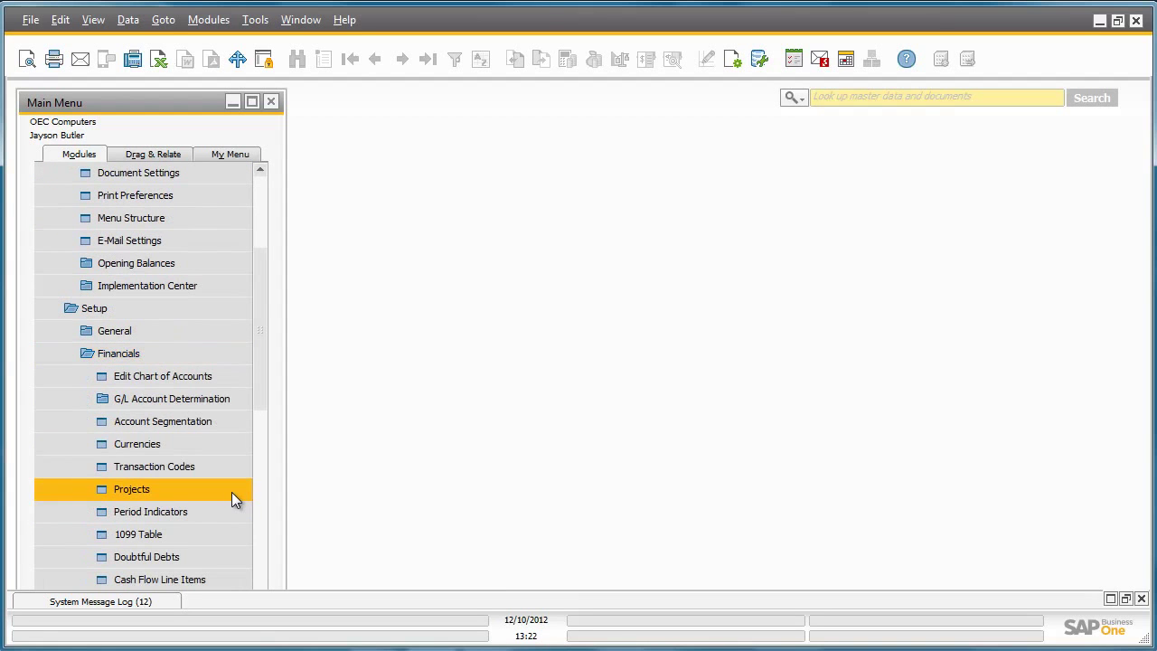
left_click(242, 404)
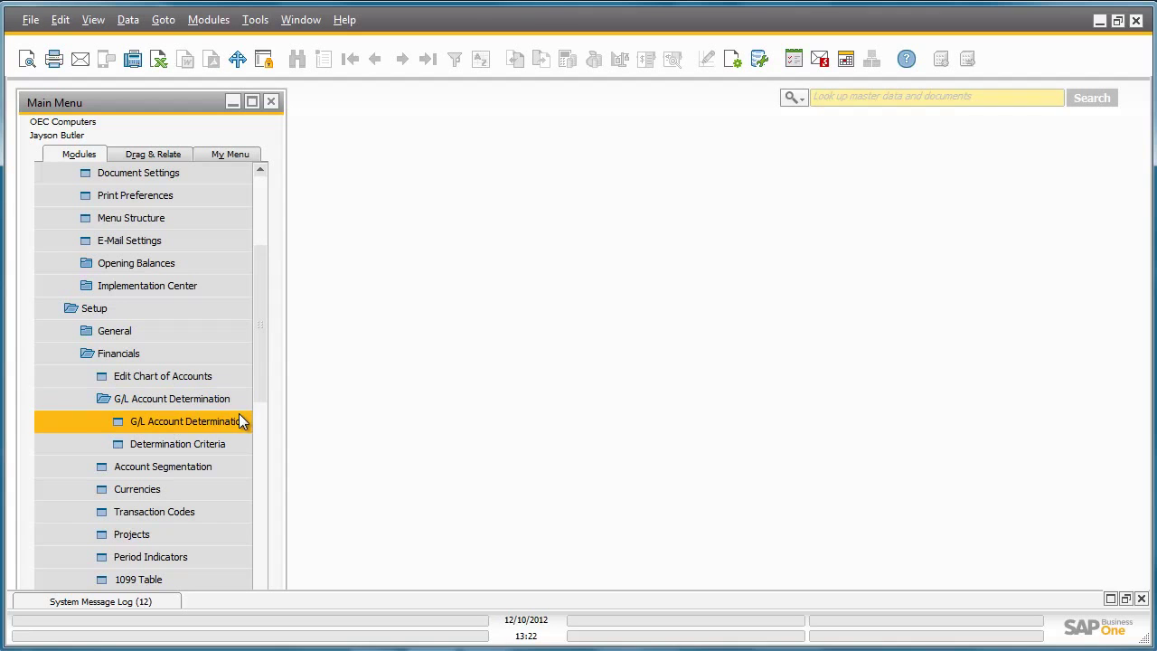
left_click(237, 423)
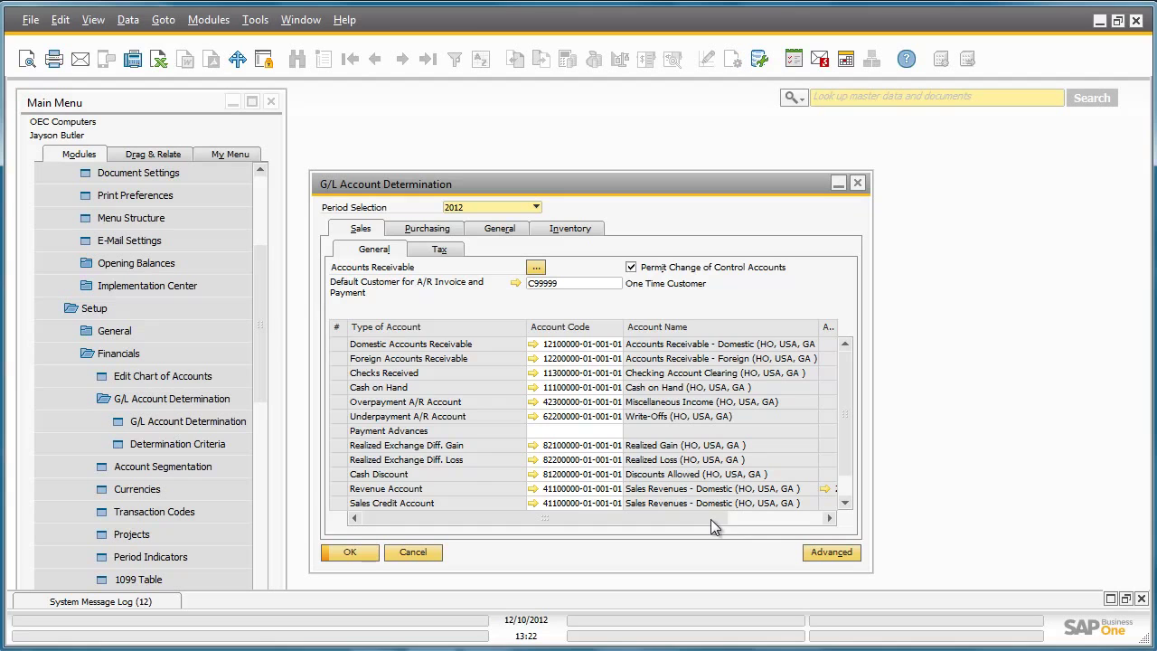
Scroll the account grid sideways until the Revenue Account's Advanced Rules column shows 2 Rules.
left_click_drag(711, 519, 821, 519)
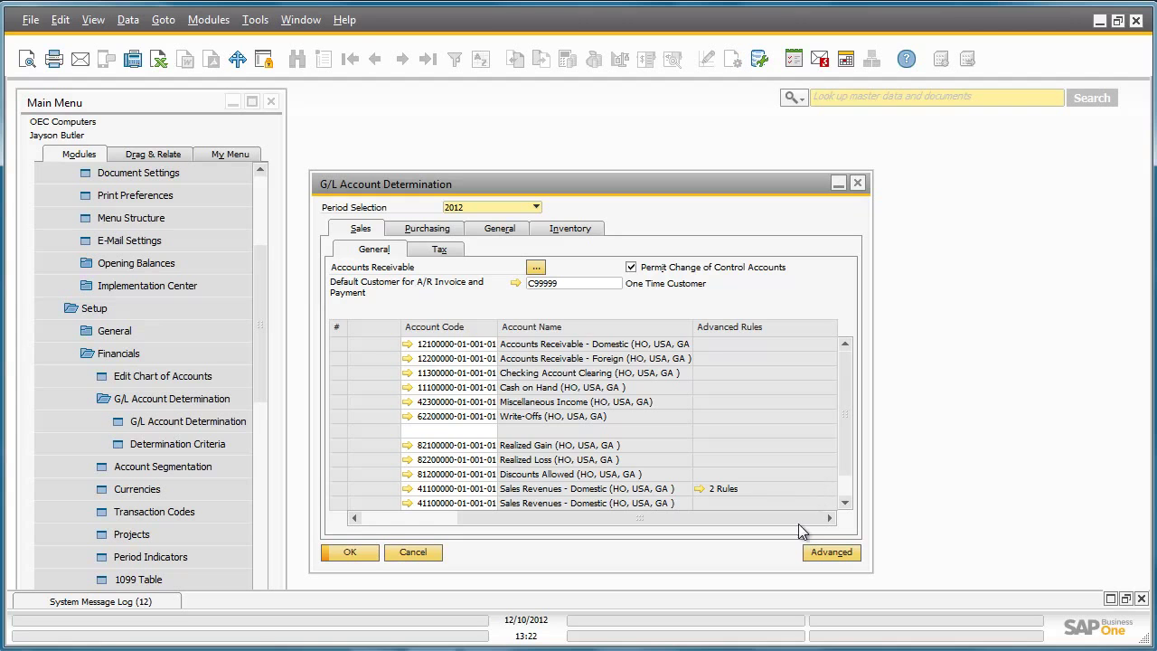
left_click_drag(724, 517, 629, 517)
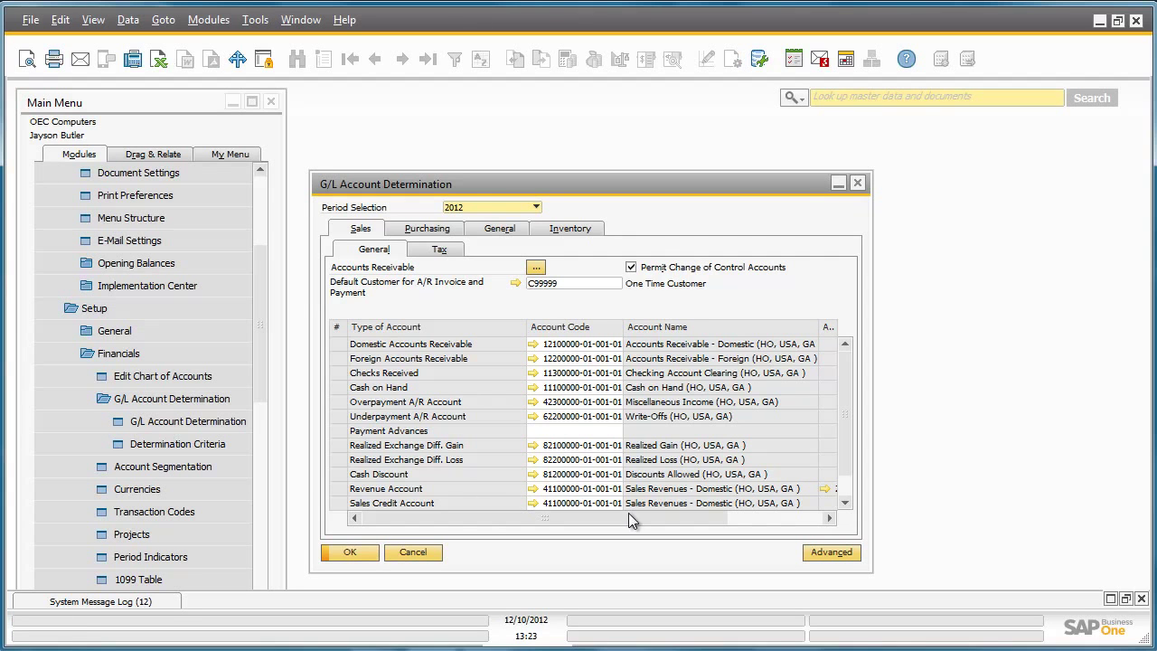
left_click_drag(630, 515, 737, 503)
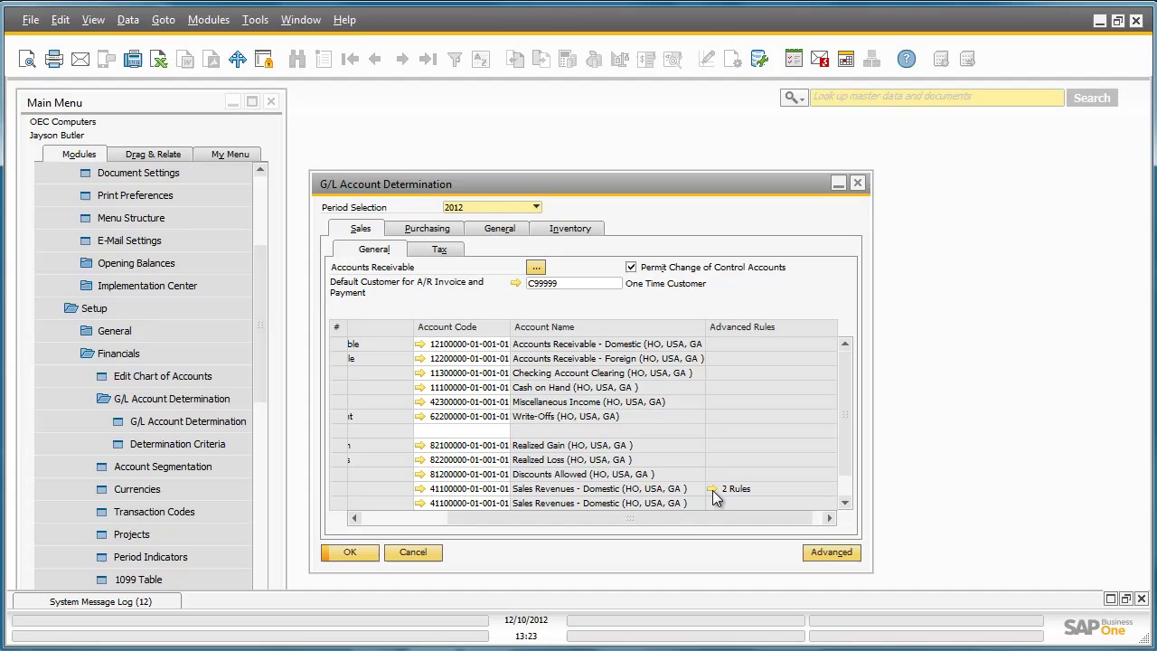
Open the Revenue Account's 2 advanced rules, Rev_CA and Rev_JB, and reposition that window.
left_click(711, 489)
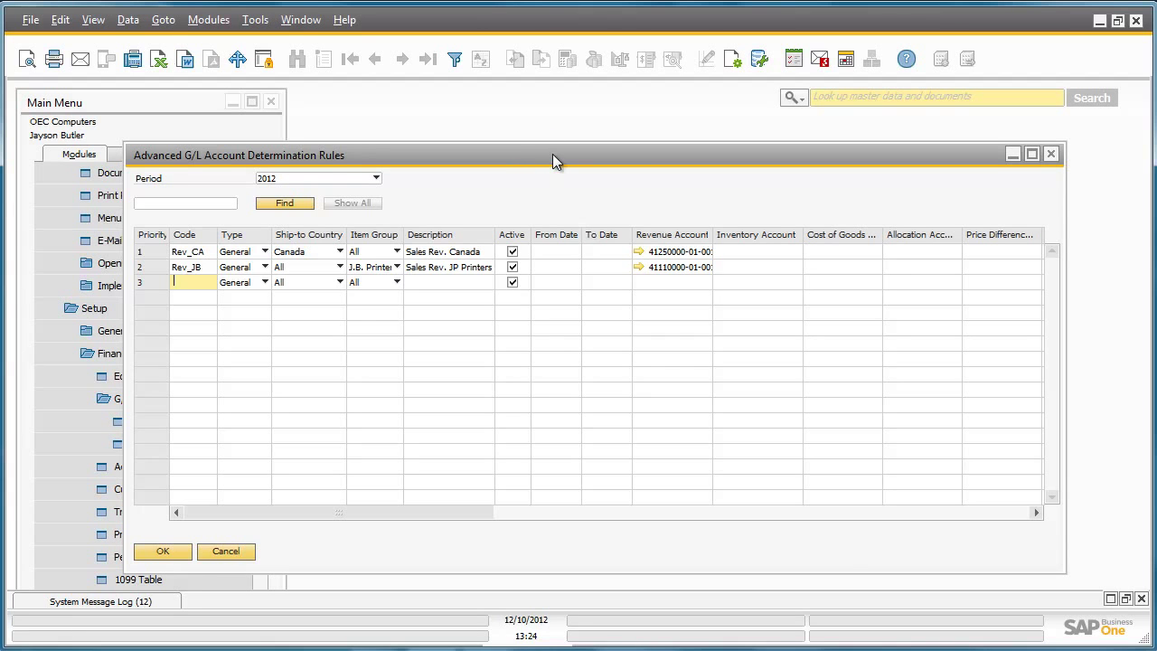
left_click_drag(554, 157, 676, 147)
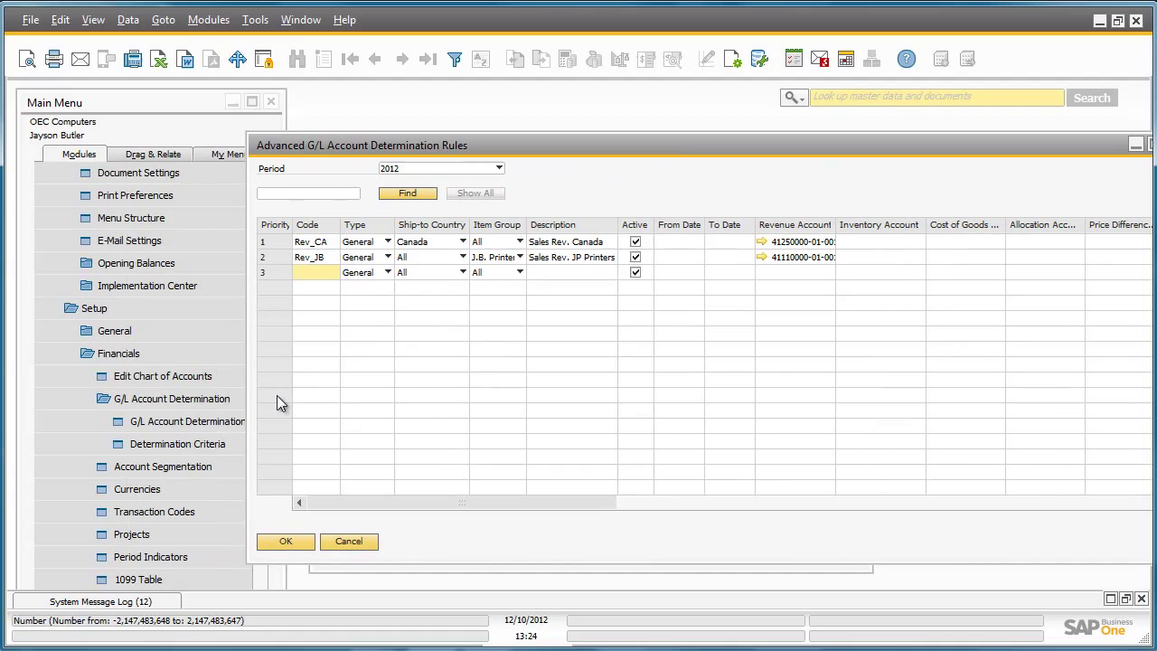
left_click(226, 447)
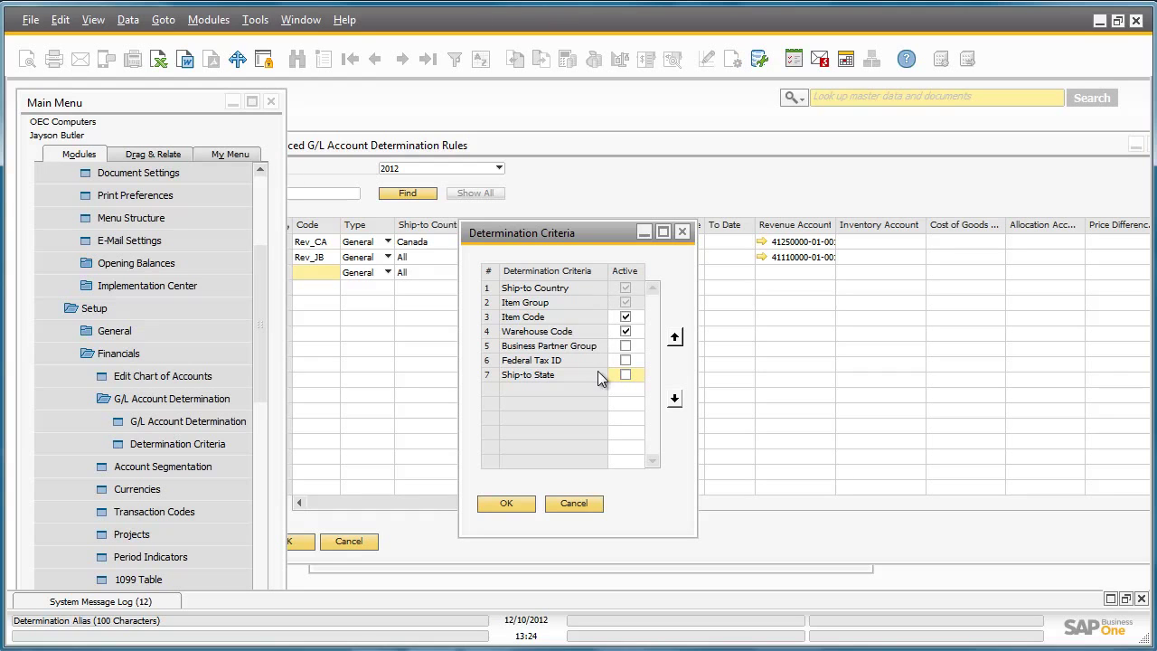
left_click(511, 507)
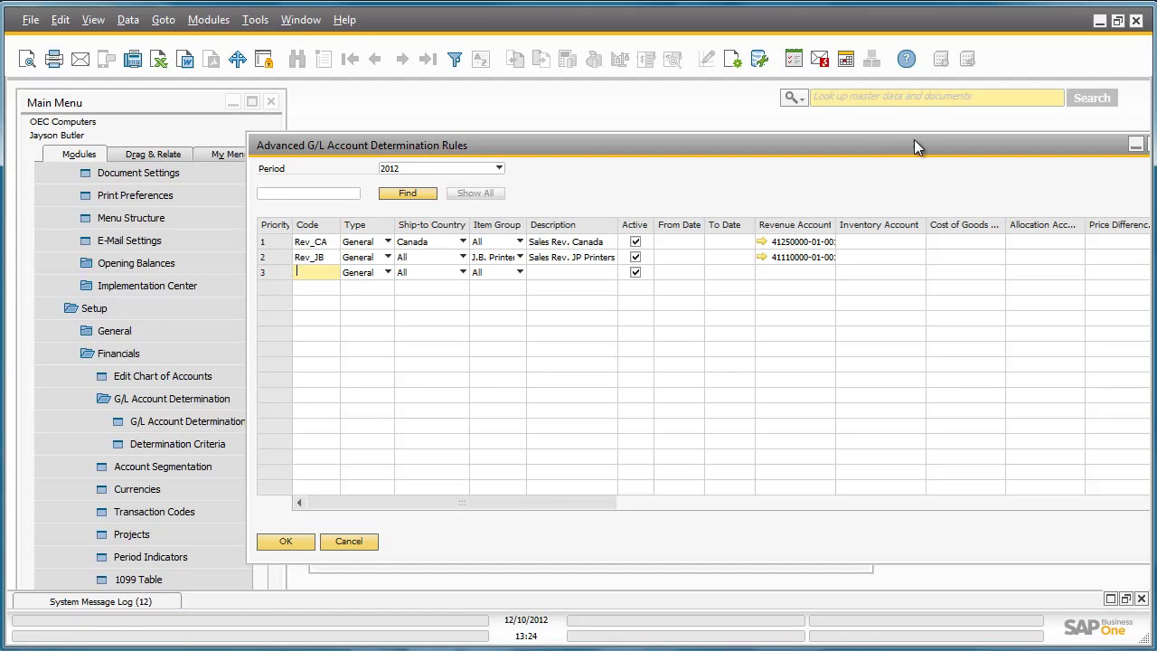
Close the Advanced Rules and G/L Account Determination windows.
left_click_drag(914, 147, 838, 142)
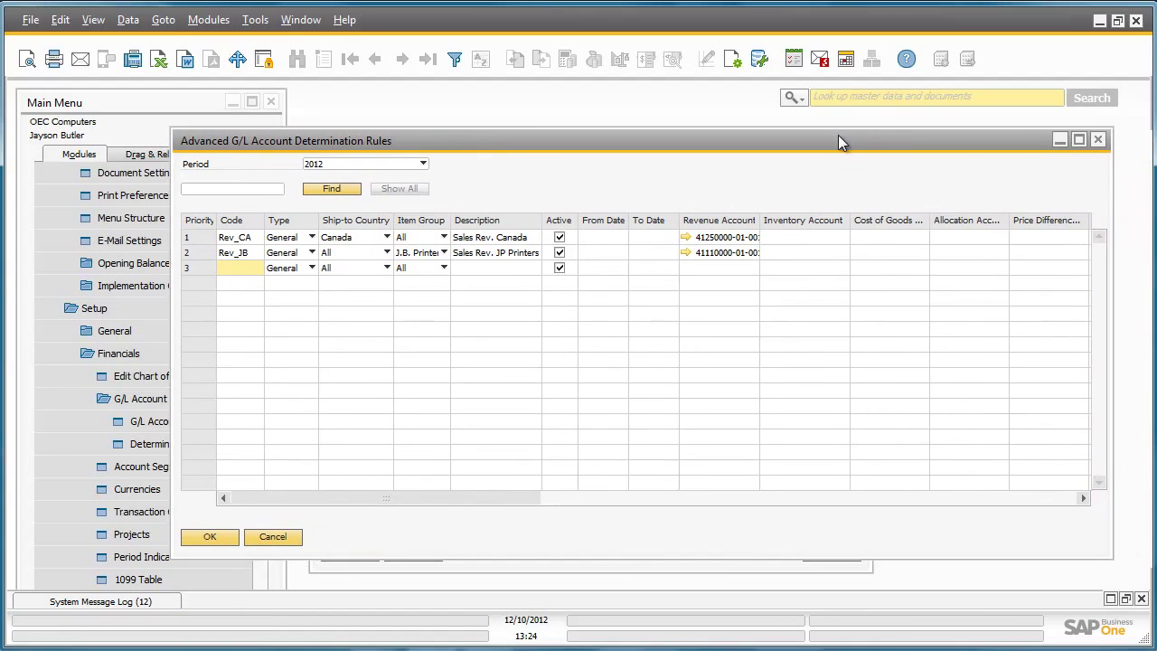
left_click(1098, 141)
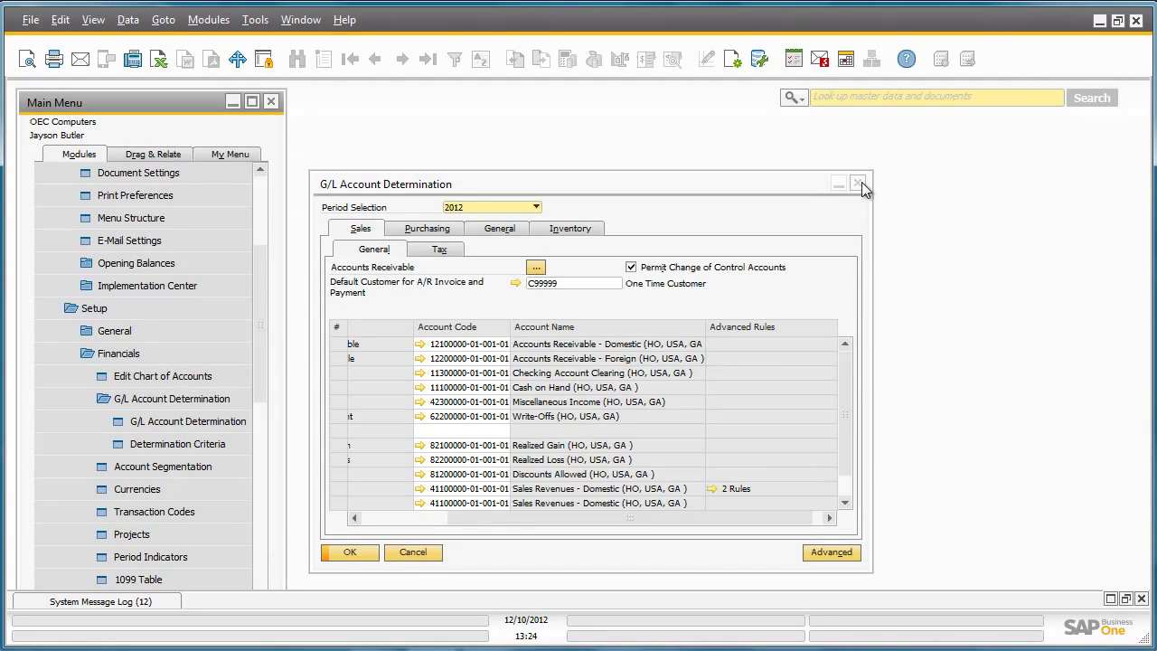
left_click(859, 186)
Start a new blank A/R invoice, number 350, from Sales - A/R.
left_click_drag(266, 293, 272, 195)
left_click(239, 177)
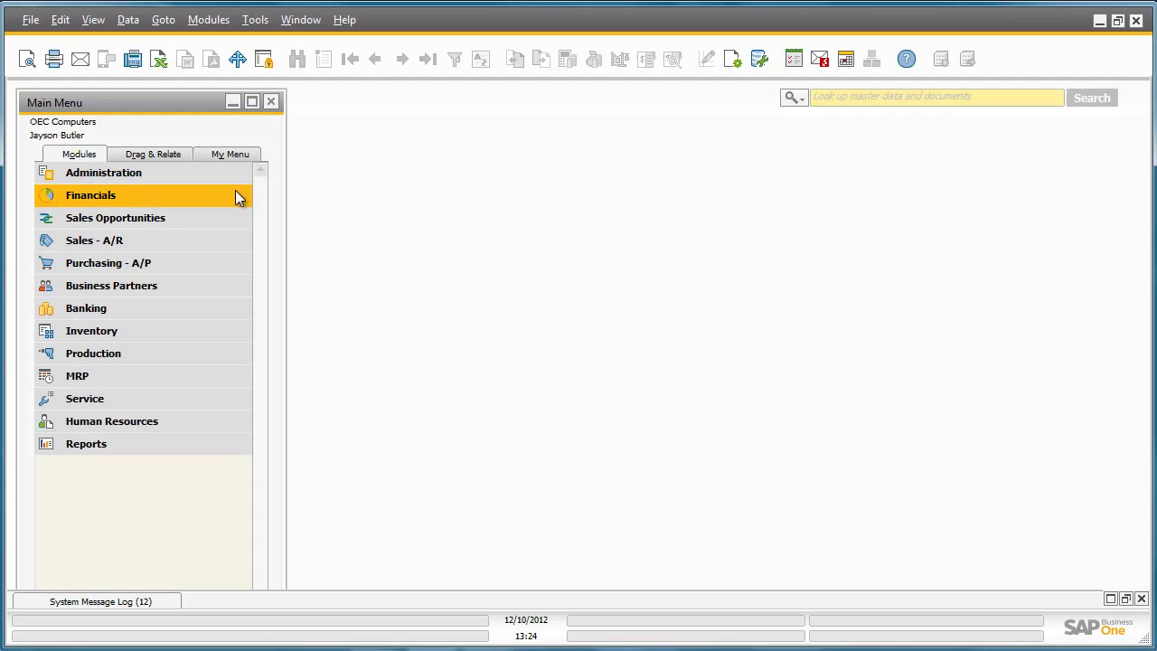
left_click(230, 238)
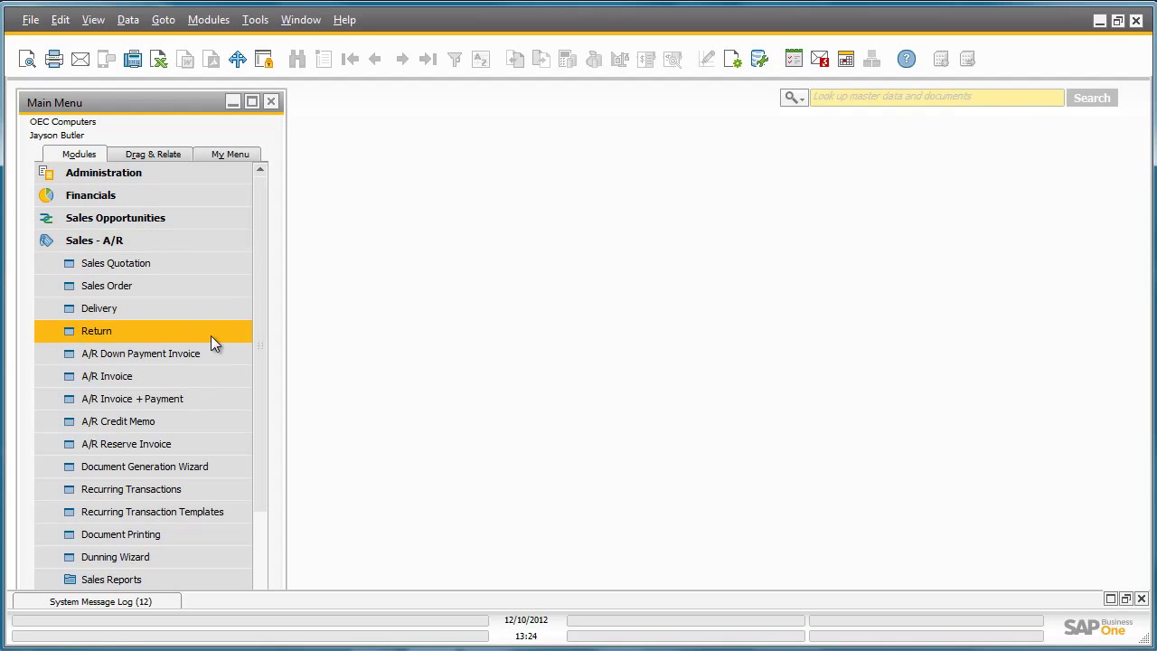
left_click(211, 374)
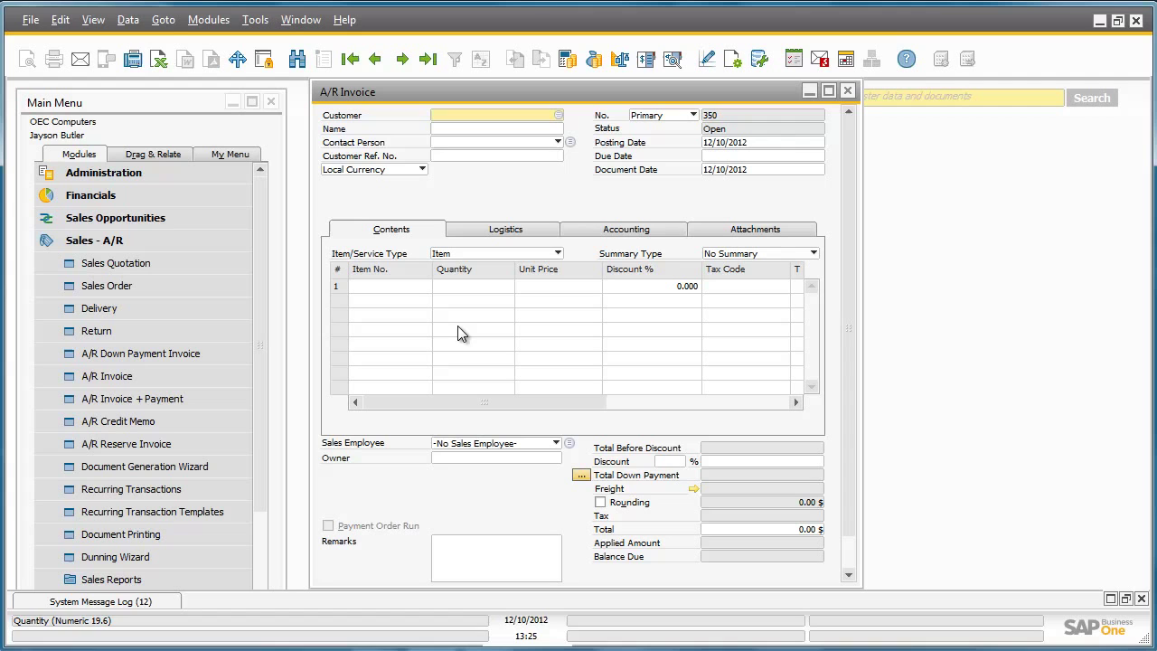
Bill SG Electronics for items A00001 (600.00) and A00004 (750.00), totalling 1,649.48 CAN.
left_click(559, 115)
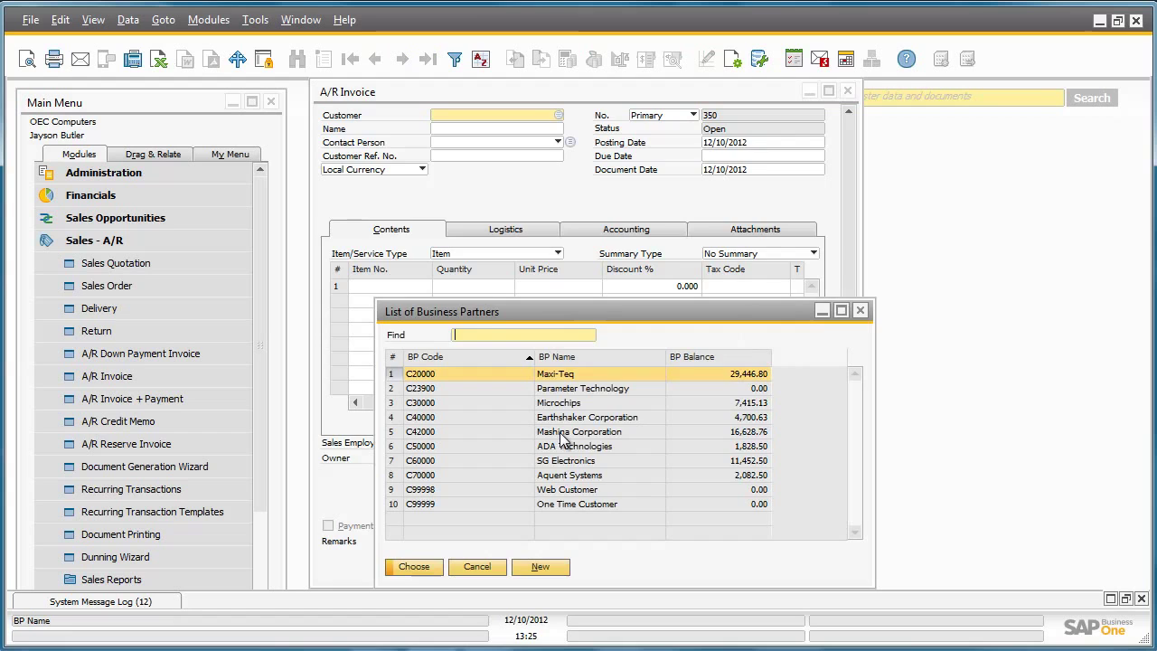
double_click(564, 462)
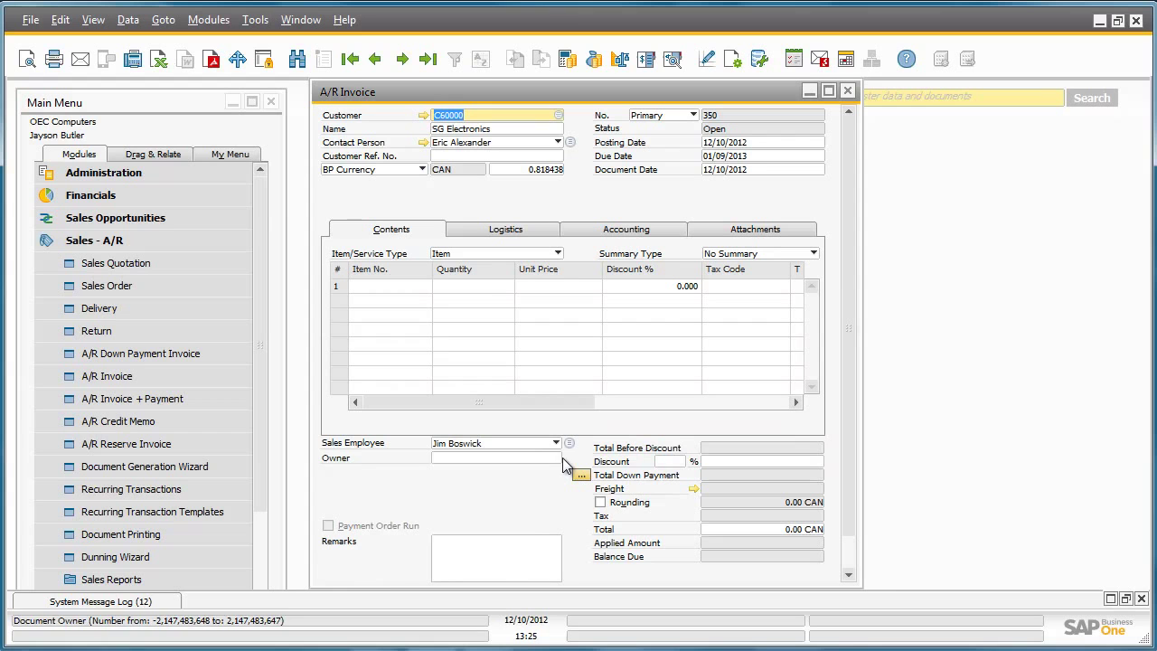
left_click(424, 288)
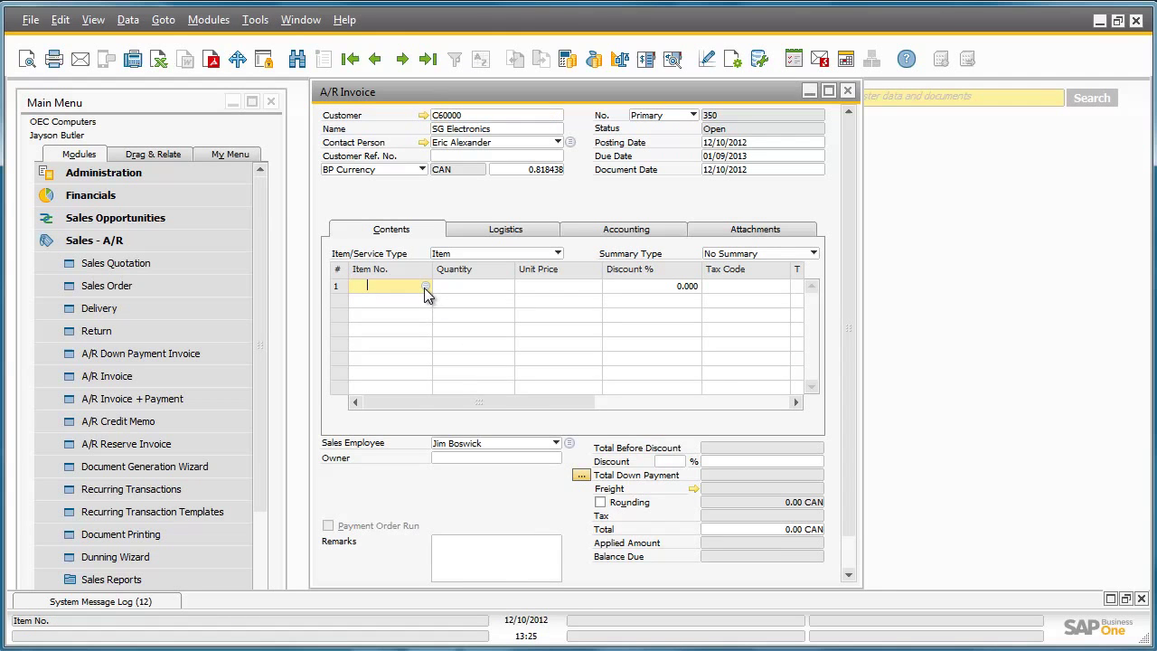
left_click(425, 286)
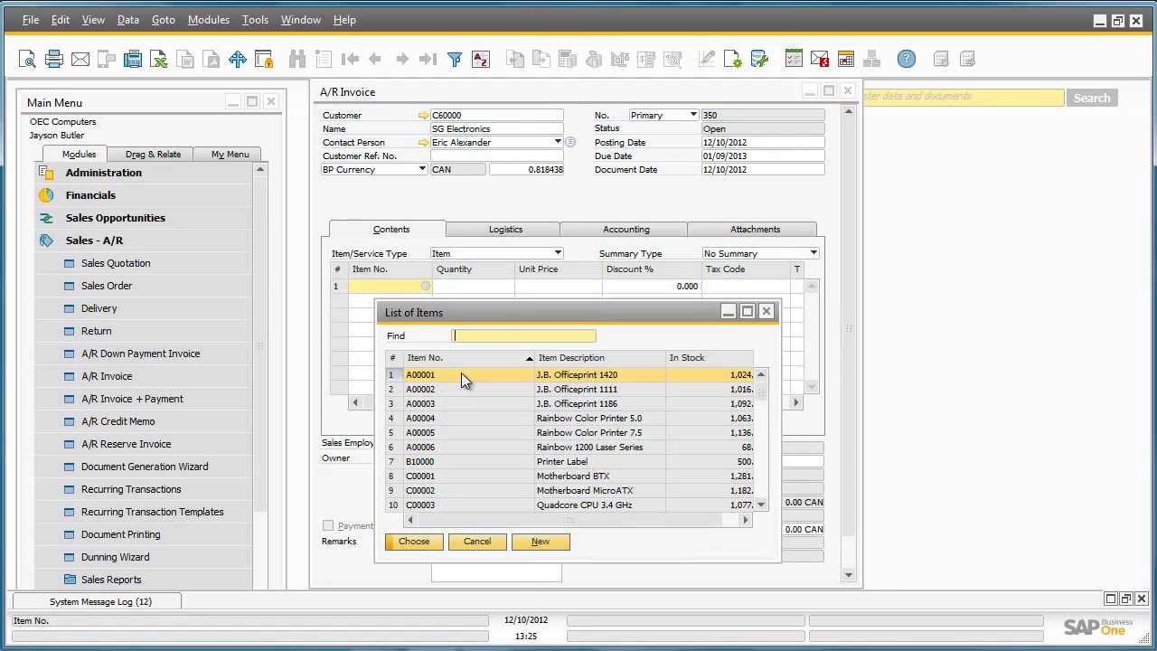
double_click(461, 373)
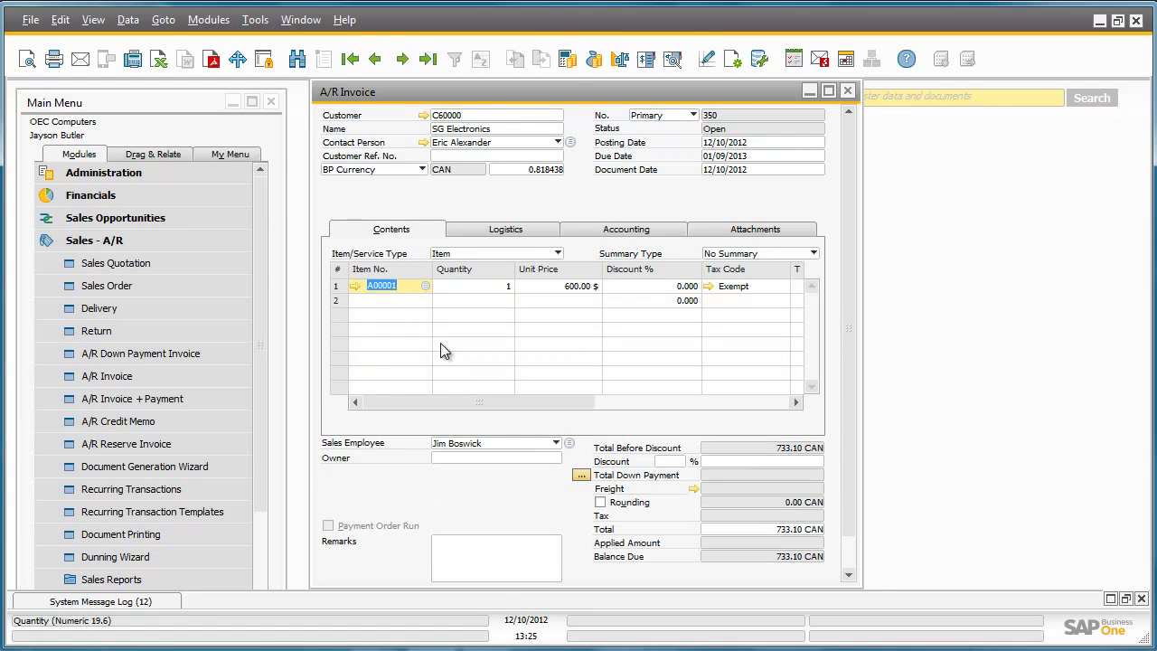
left_click(421, 302)
left_click(428, 302)
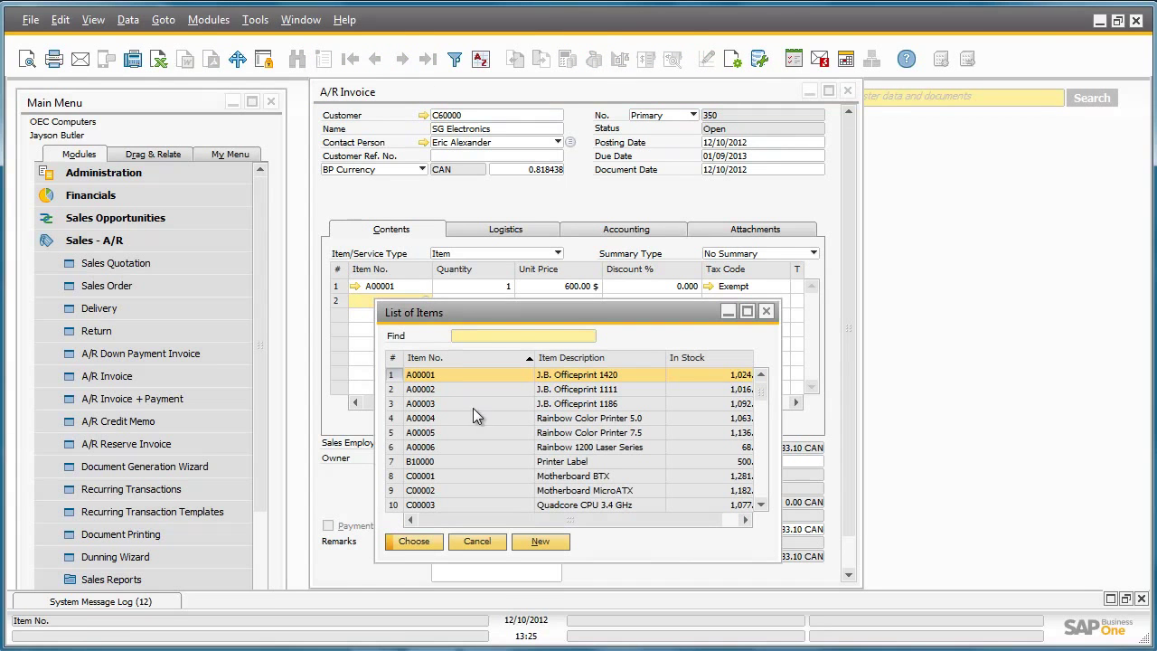
double_click(494, 418)
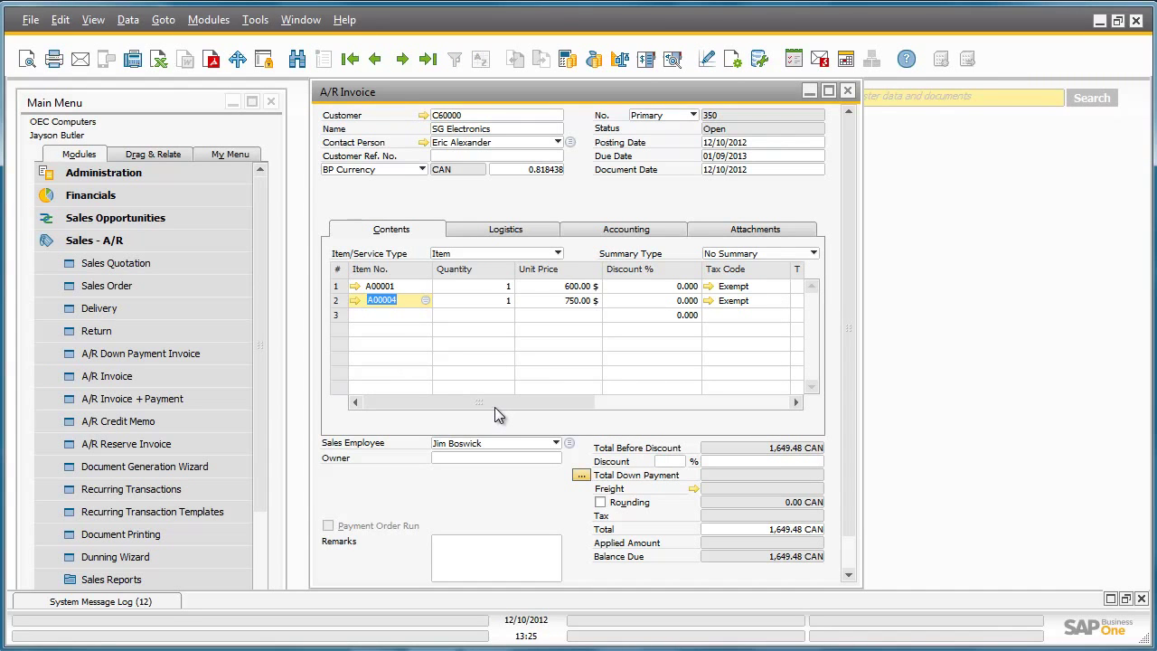
left_click(674, 59)
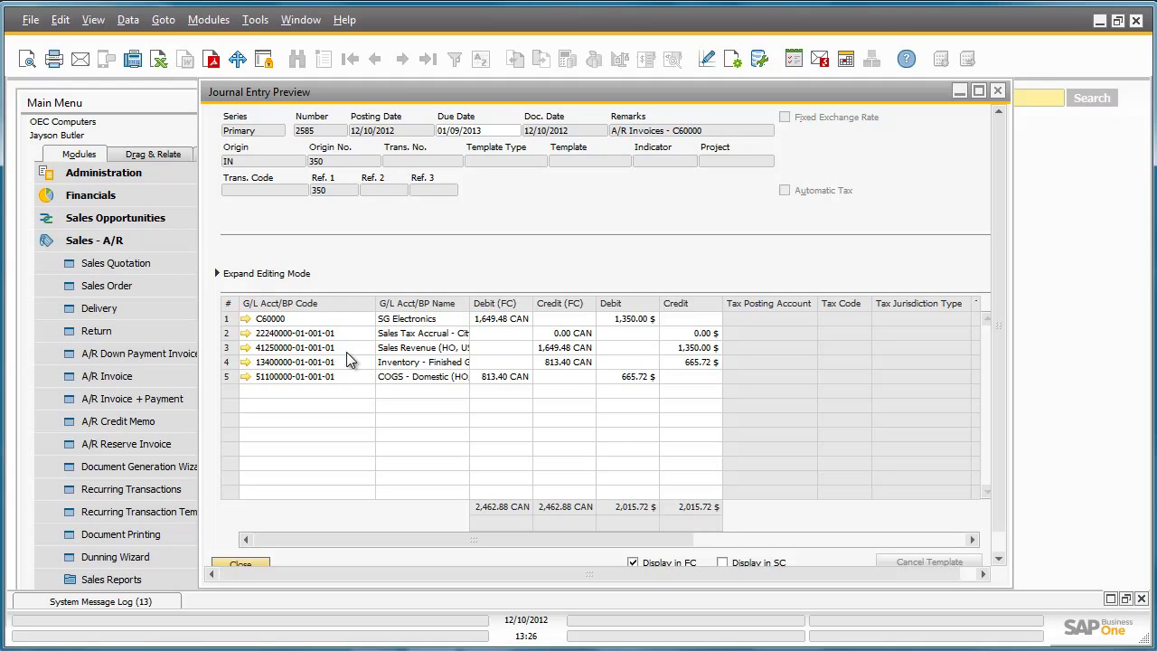
Close the preview and change the customer to Parameter Technology without updating existing rows.
left_click(999, 92)
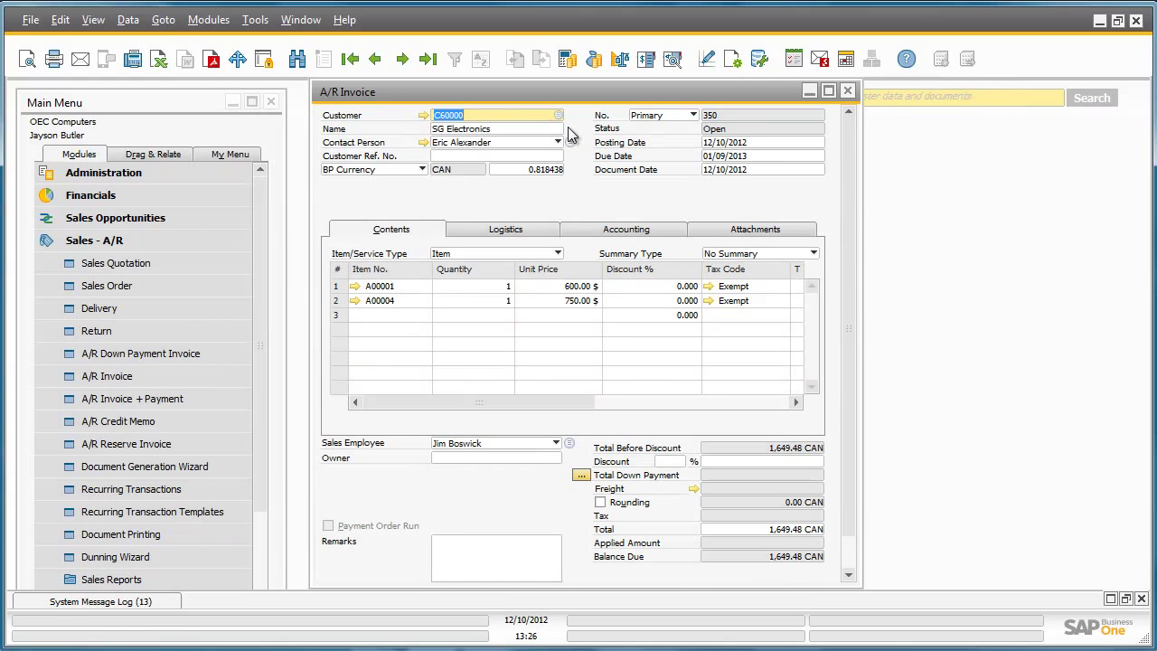
left_click(559, 115)
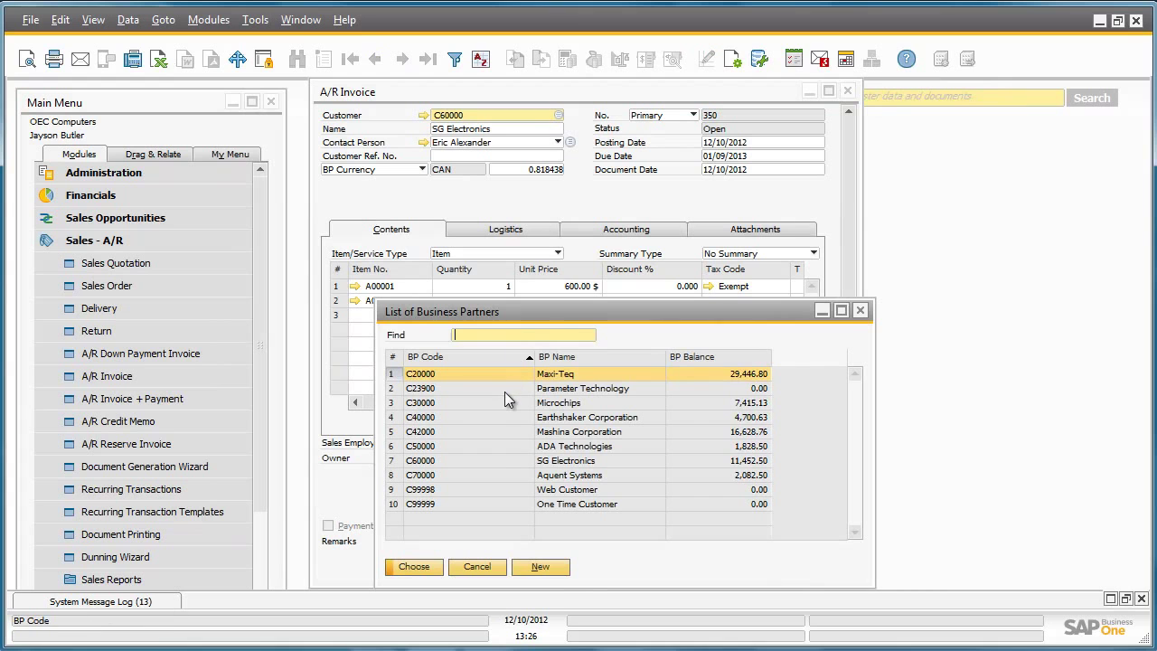
double_click(506, 390)
left_click(454, 343)
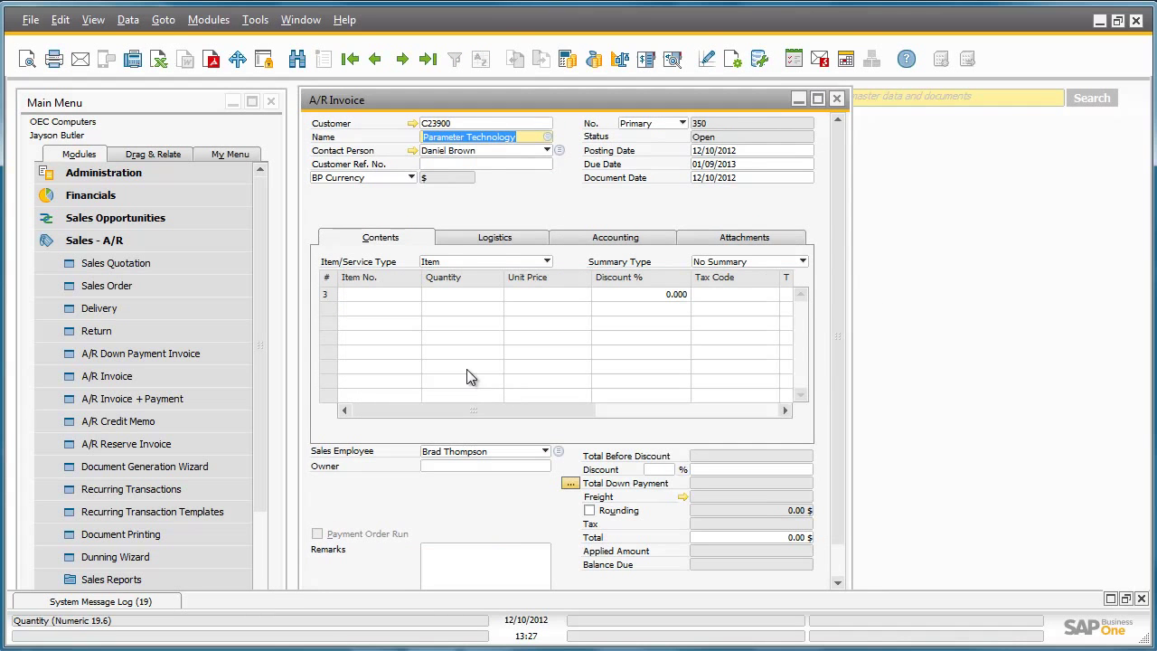
Add items A00001 and A00004 to rows 1 and 2, totalling 1,431.00 $.
left_click(408, 296)
left_click(415, 294)
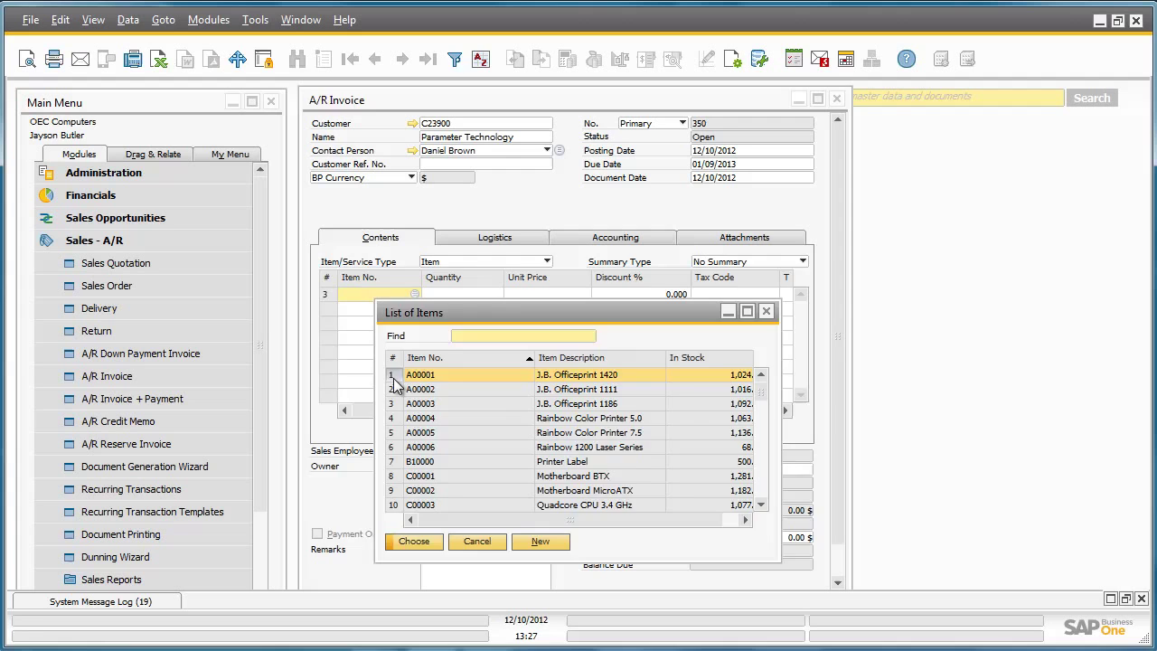
double_click(394, 378)
left_click(412, 309)
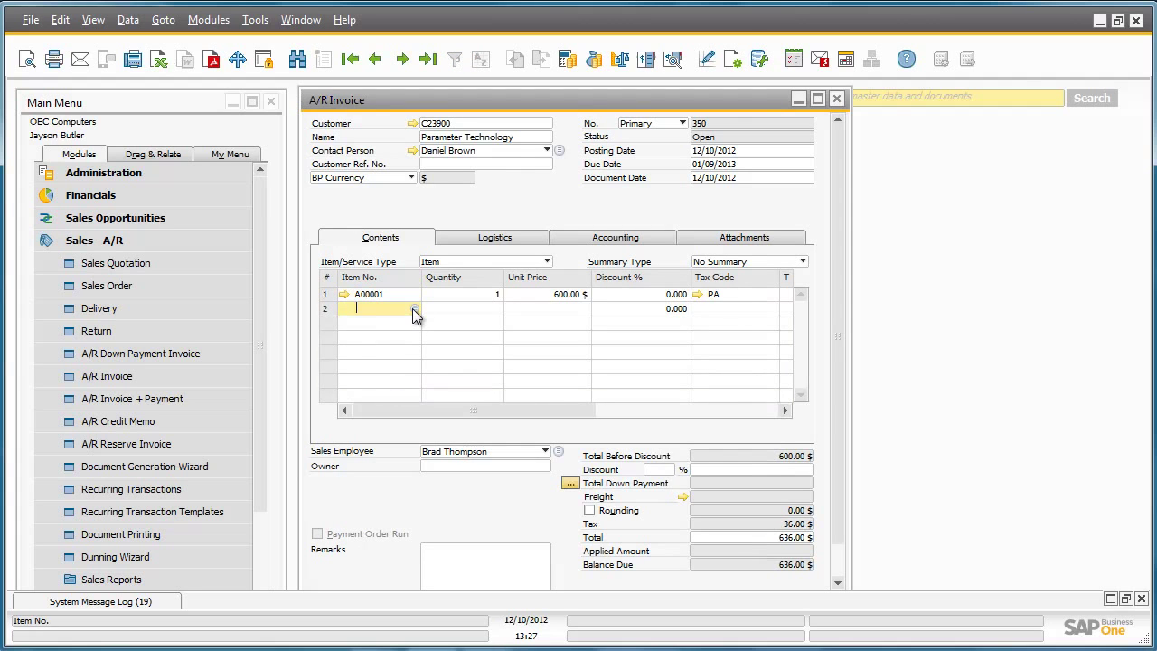
left_click(413, 309)
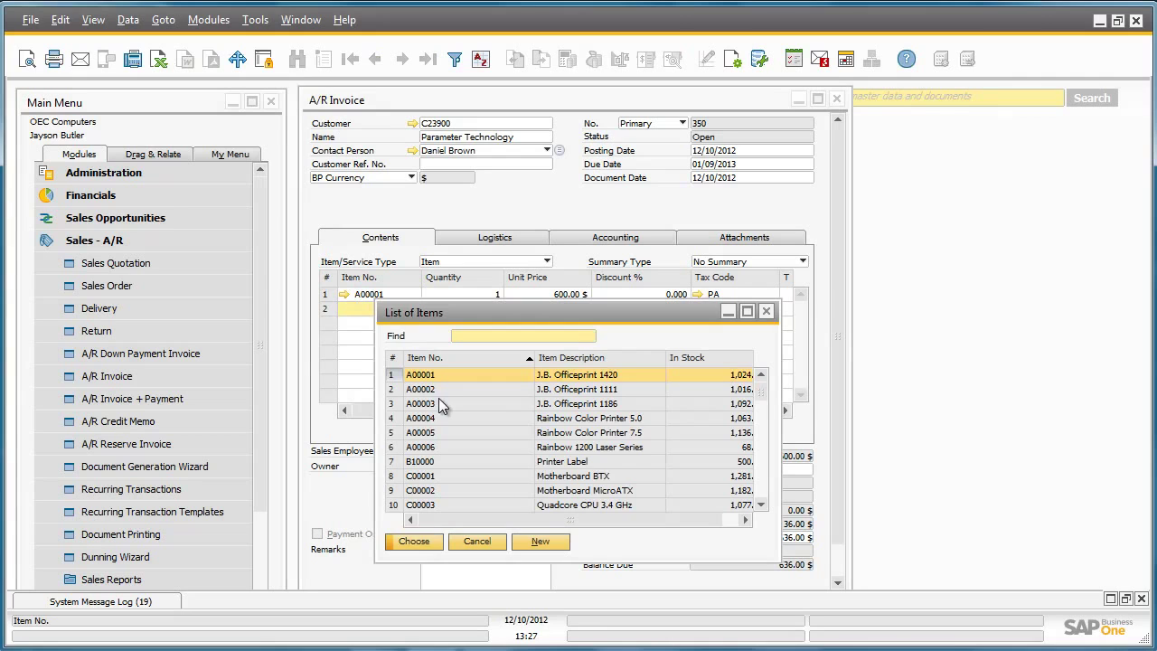
double_click(412, 423)
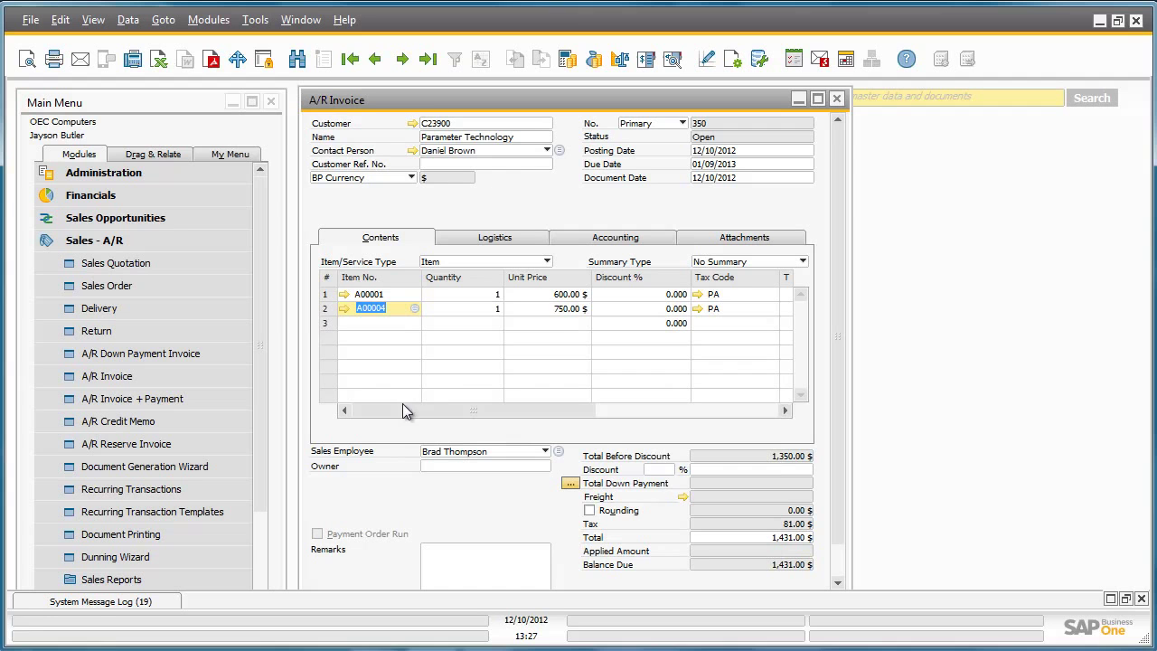
Preview the journal entry for the Parameter Technology invoice to check its revenue posting.
left_click(671, 63)
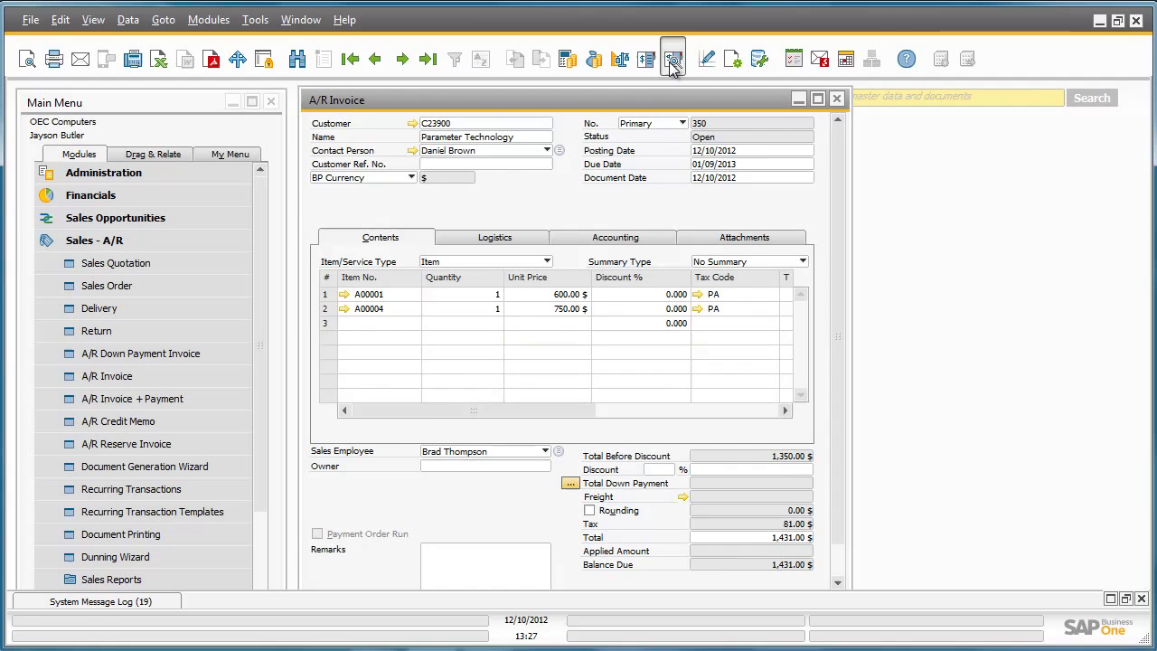